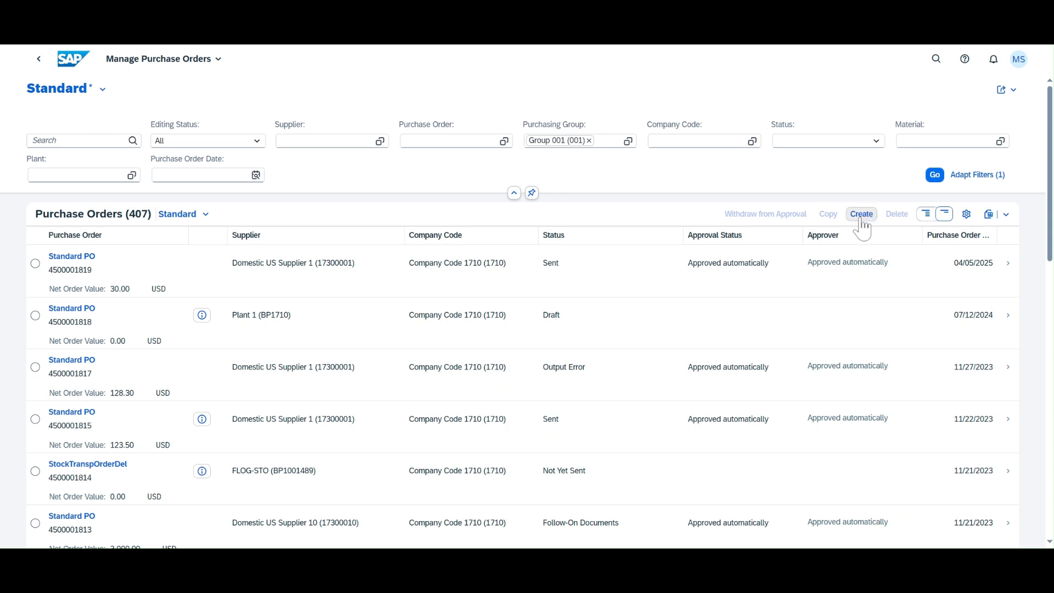
# - Create a new purchase order with supplier Domestic US Supplier 1 in purchasing organization 1710
pyautogui.click(861, 220)
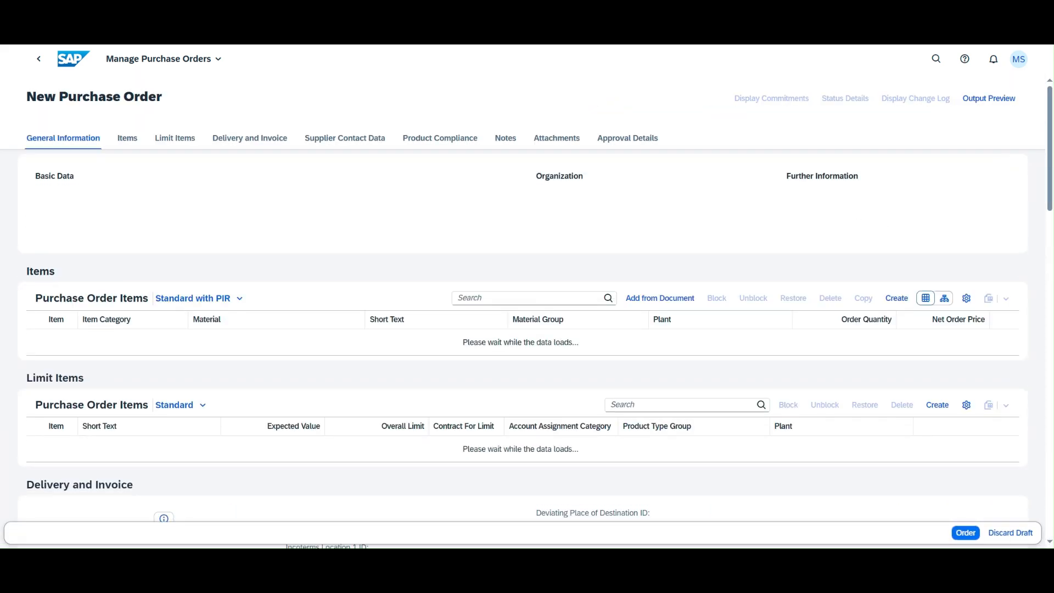
pyautogui.click(63, 247)
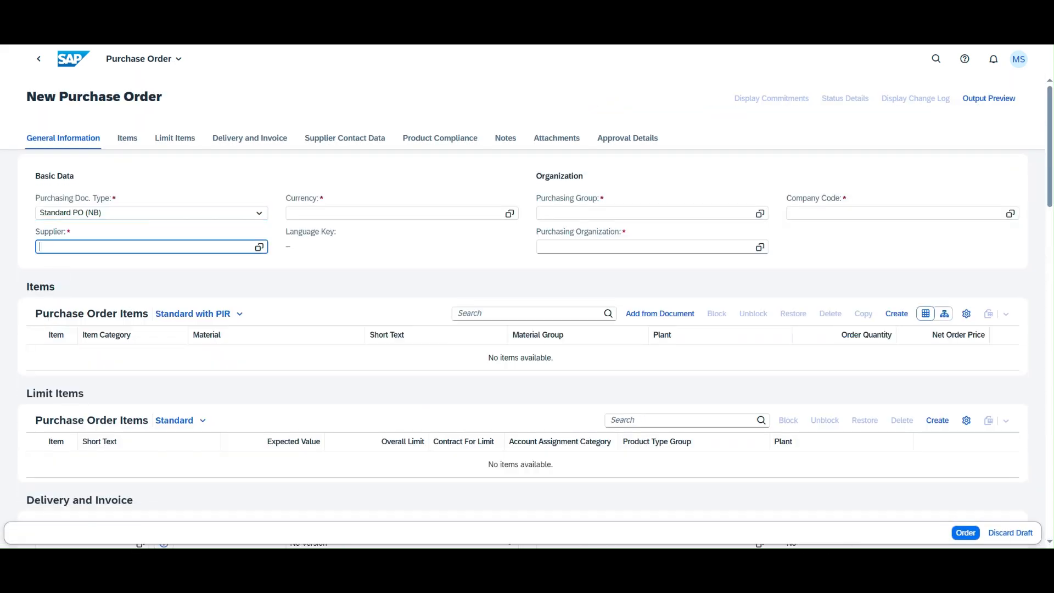
pyautogui.write('17')
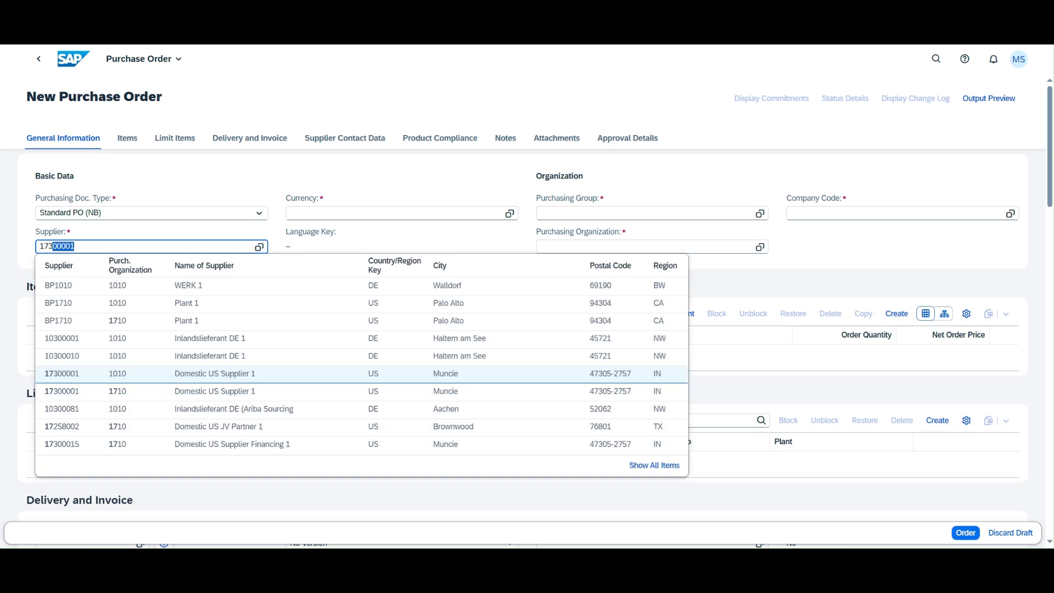
pyautogui.write('3')
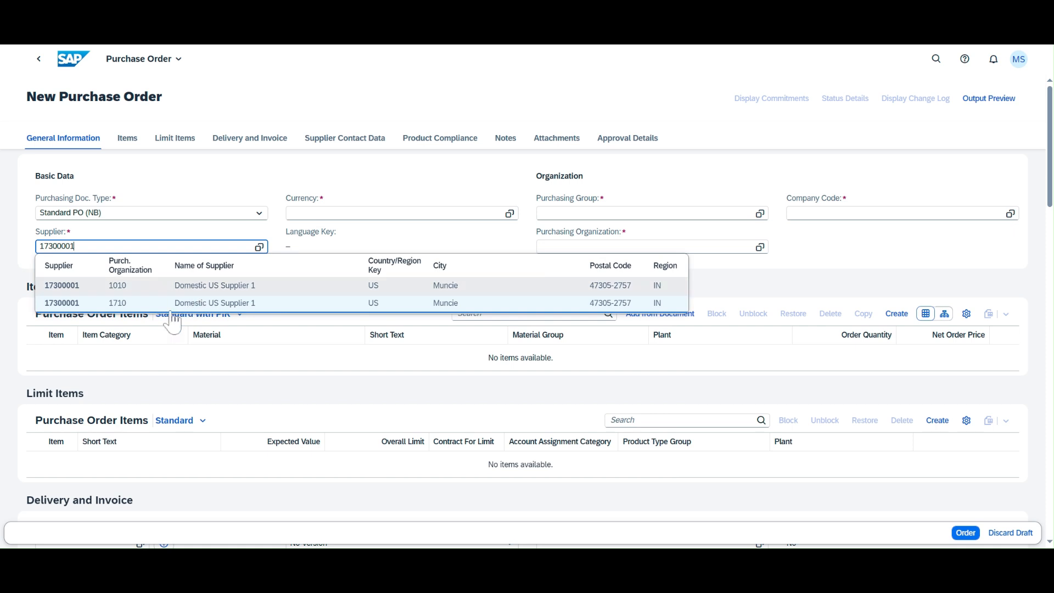
pyautogui.click(125, 306)
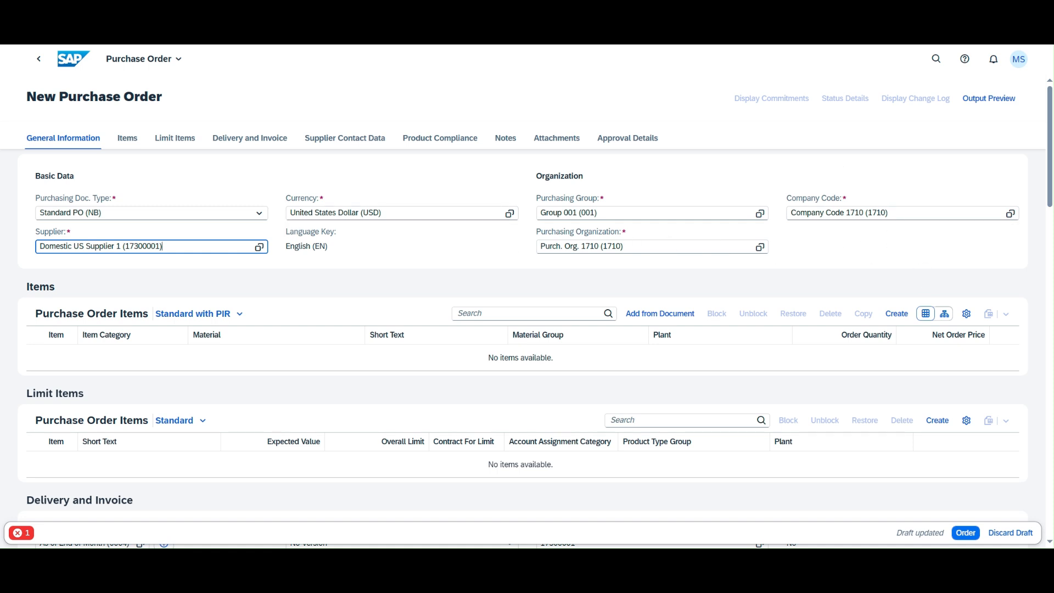
# - Add a standard item to the purchase order with material TG0011 for plant 1710
pyautogui.scroll(-1, 1051, 184)
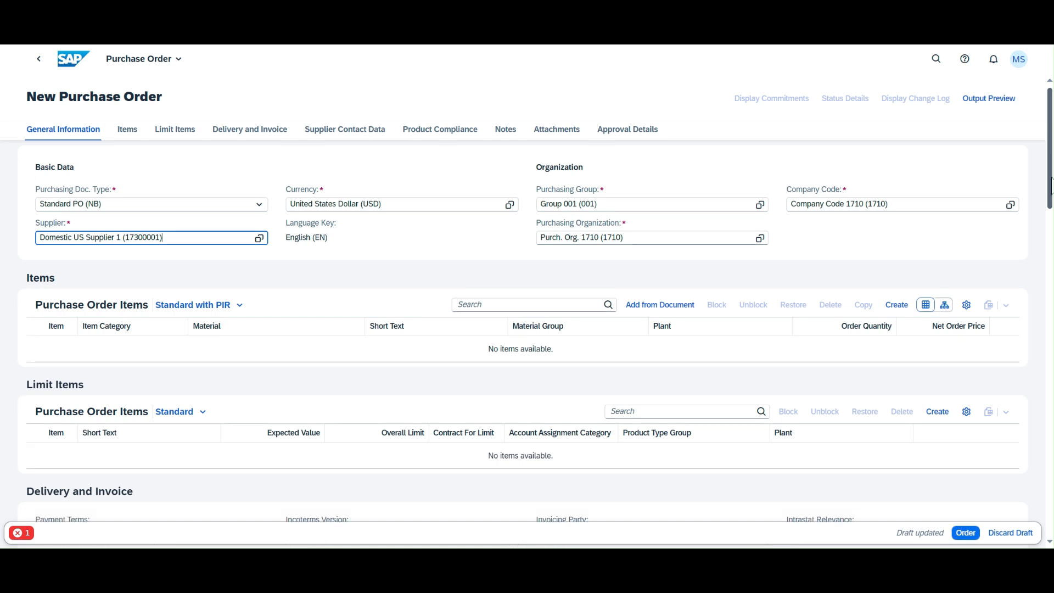
pyautogui.moveTo(1051, 188); pyautogui.dragTo(1051, 204)
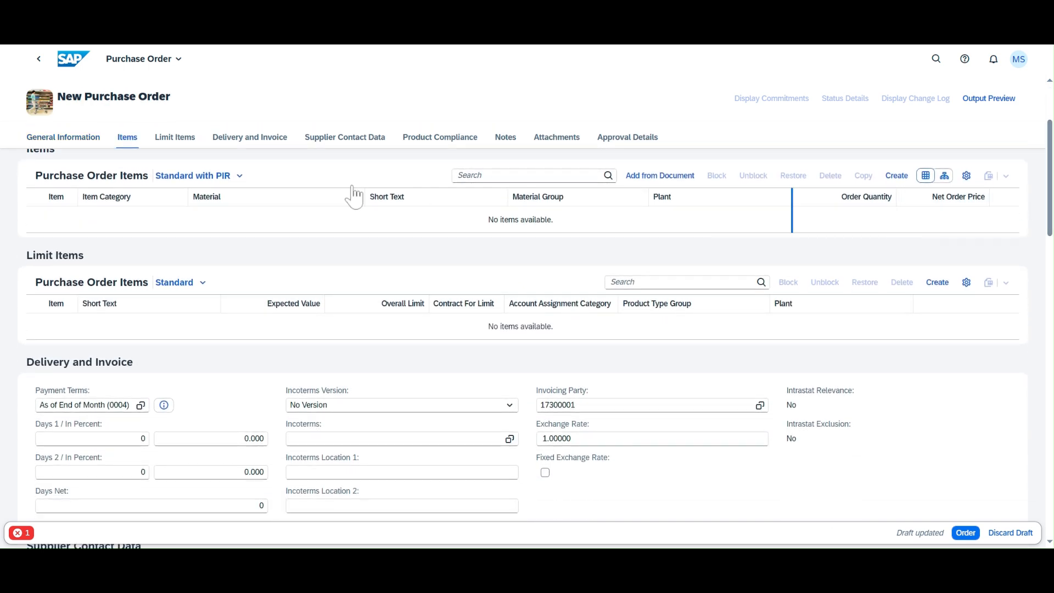
pyautogui.click(898, 177)
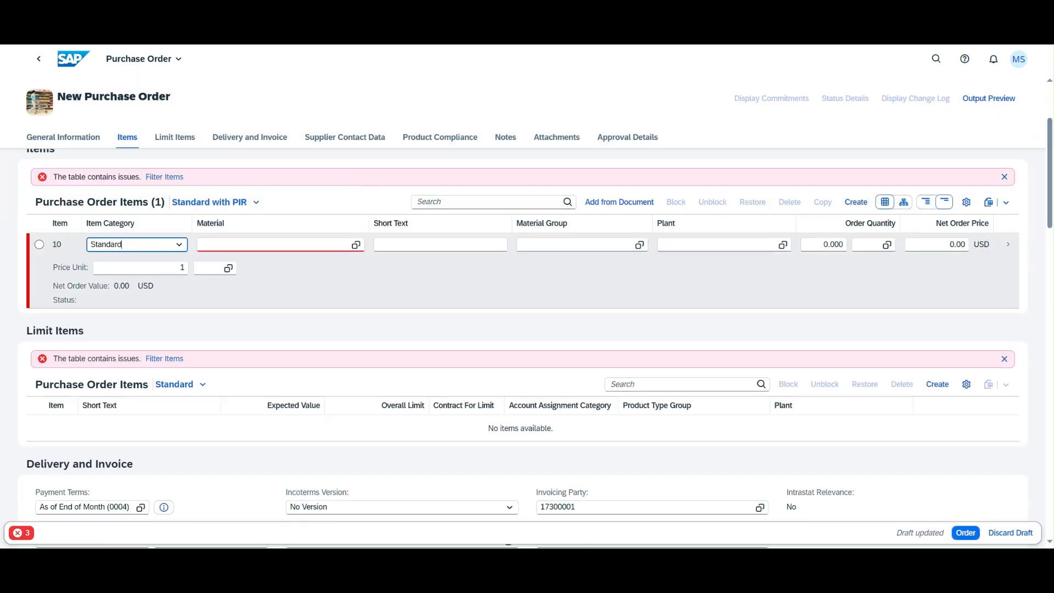
pyautogui.click(273, 245)
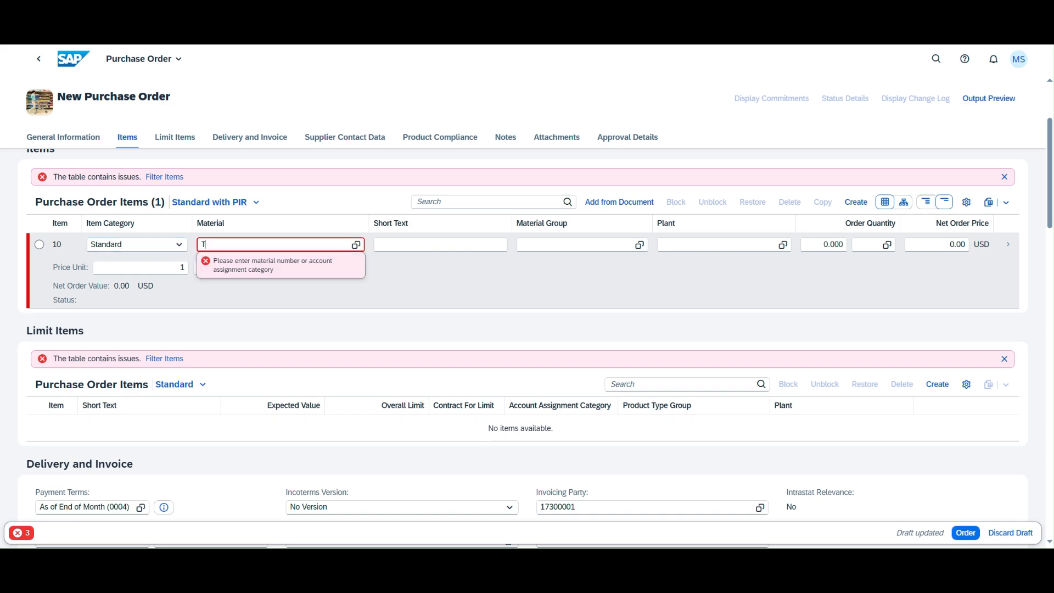
pyautogui.write('TG0011')
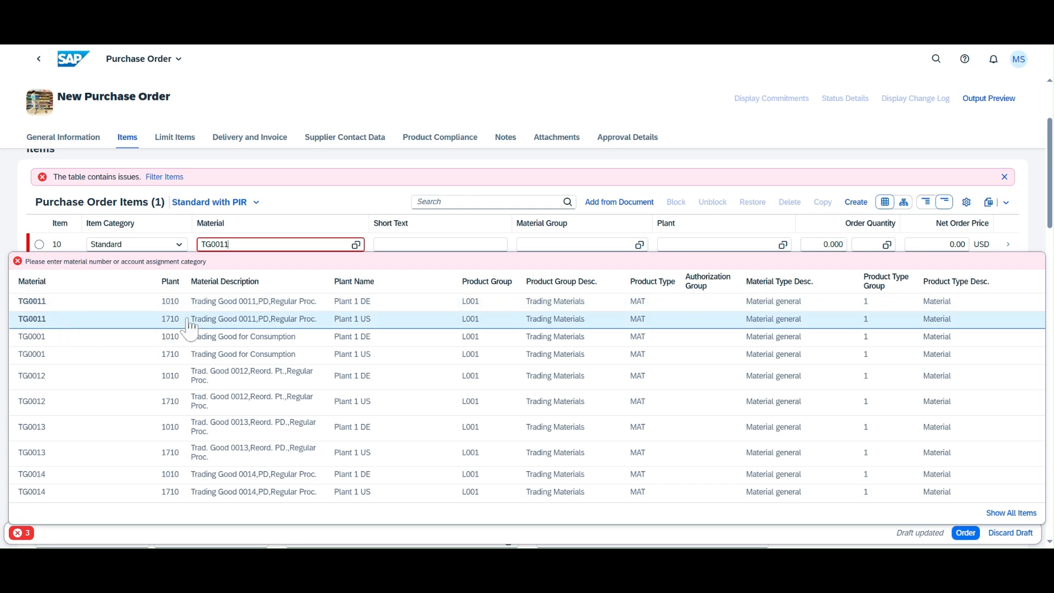
pyautogui.click(125, 320)
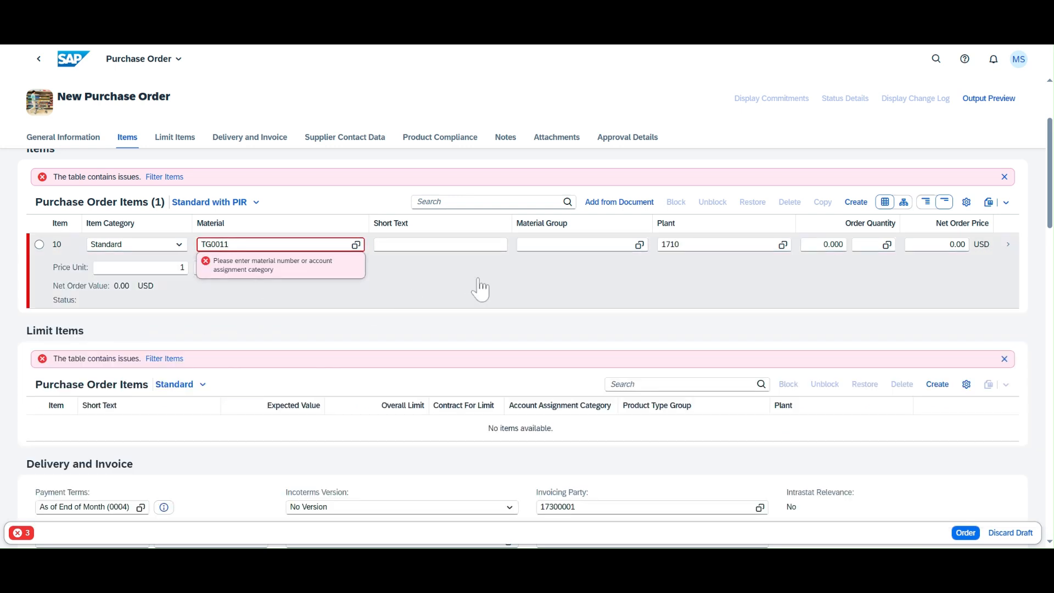
pyautogui.click(692, 245)
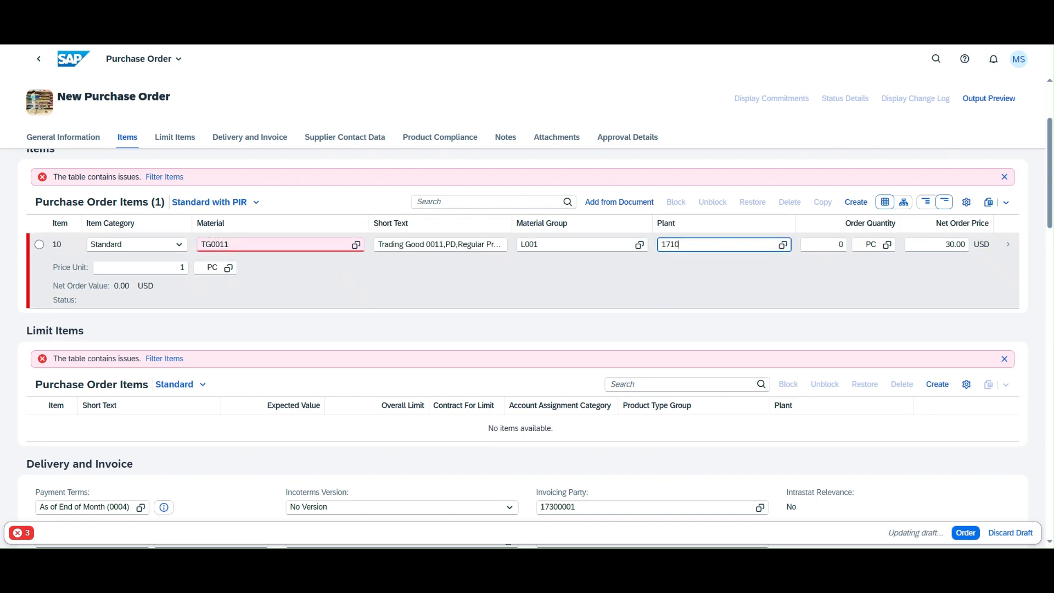
# - Set the order quantity of item 10 to 1 PC
pyautogui.click(837, 244)
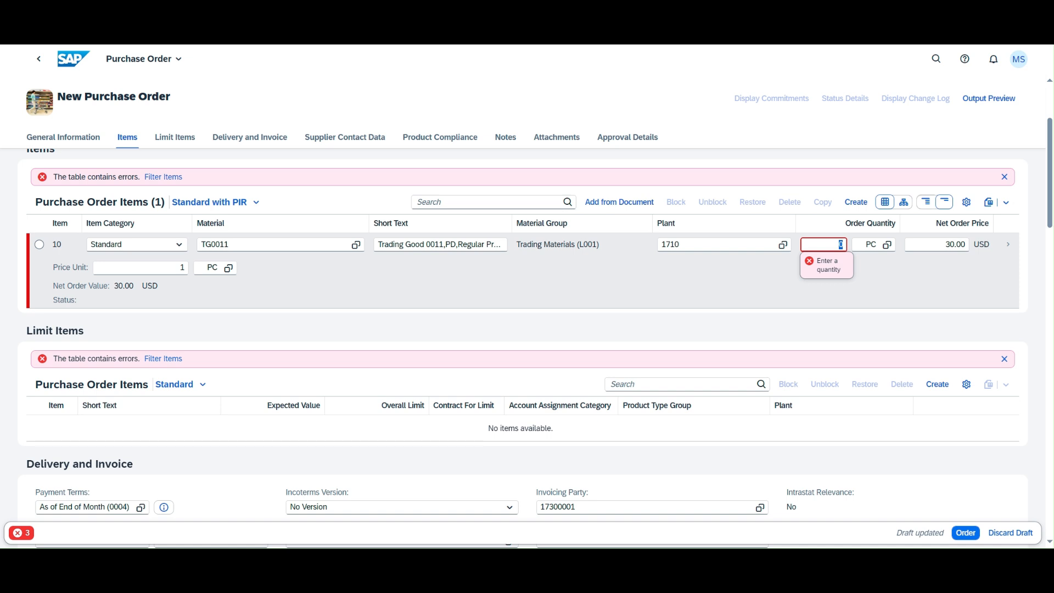
pyautogui.write('1')
pyautogui.press('Left')
pyautogui.click(936, 245)
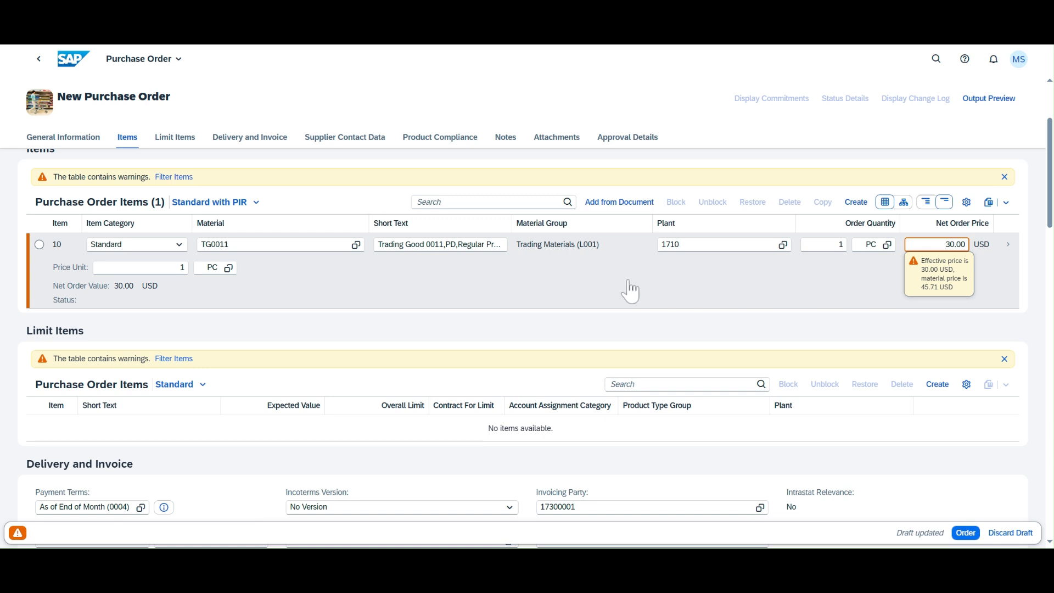
# - Add a Freight/Value 1 (FVA1) condition of 20.00 USD to item 10's pricing and return to the purchase order
pyautogui.click(597, 286)
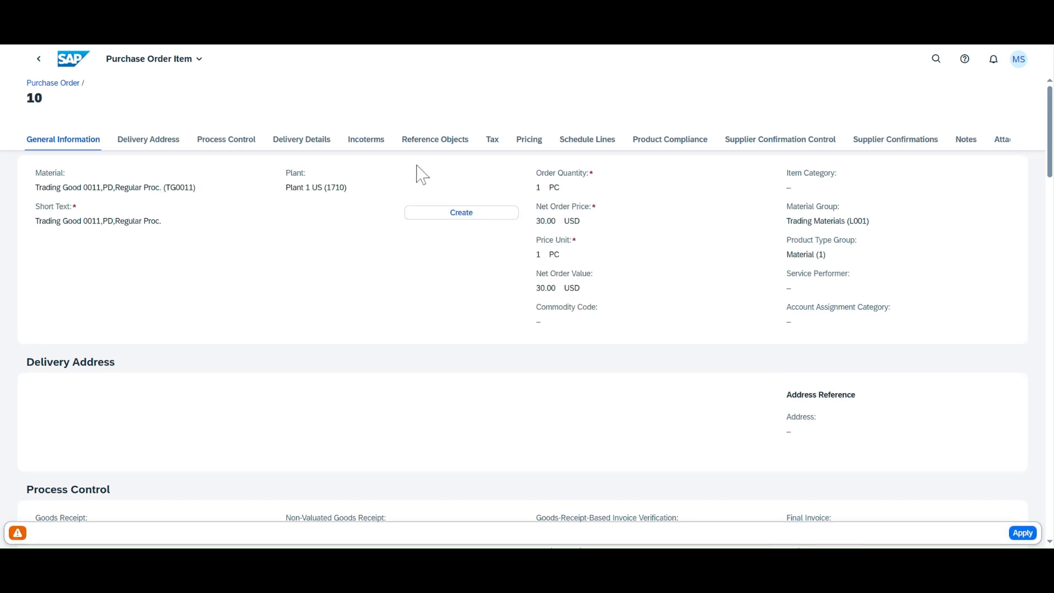
pyautogui.click(530, 140)
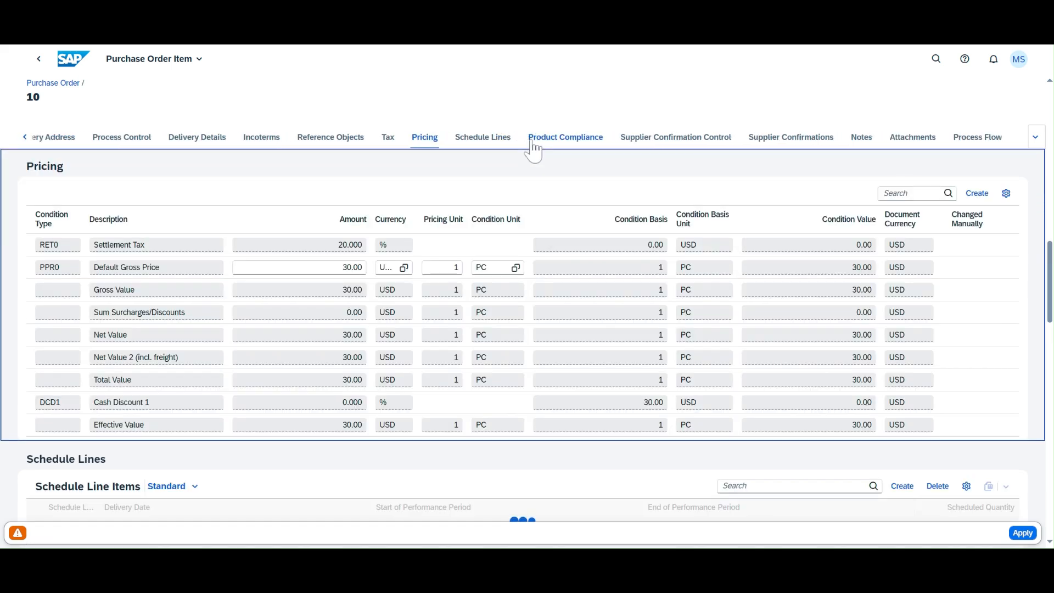
pyautogui.moveTo(1050, 266); pyautogui.dragTo(1052, 268)
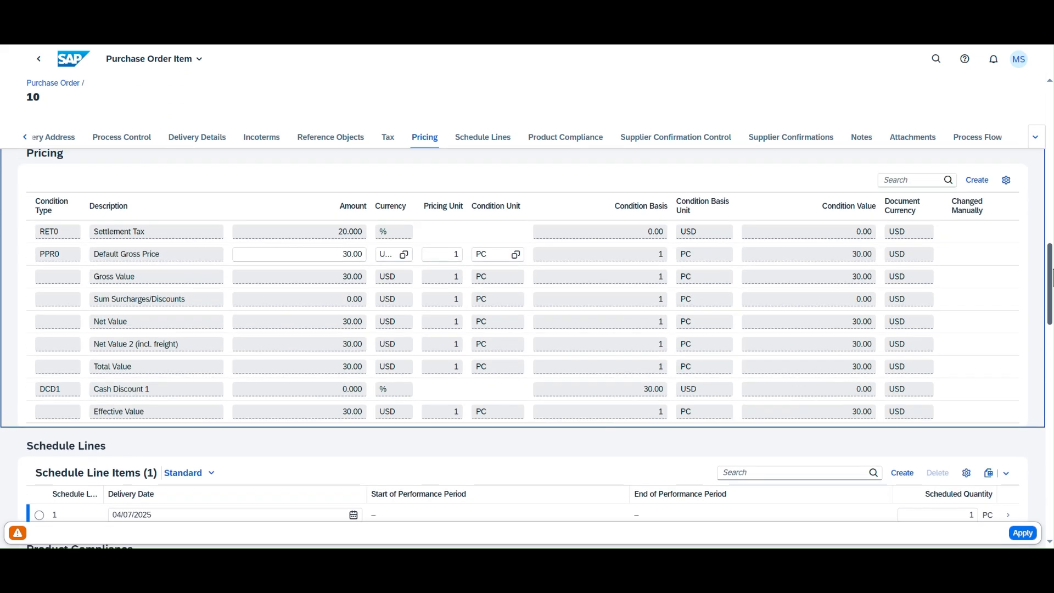
pyautogui.click(977, 185)
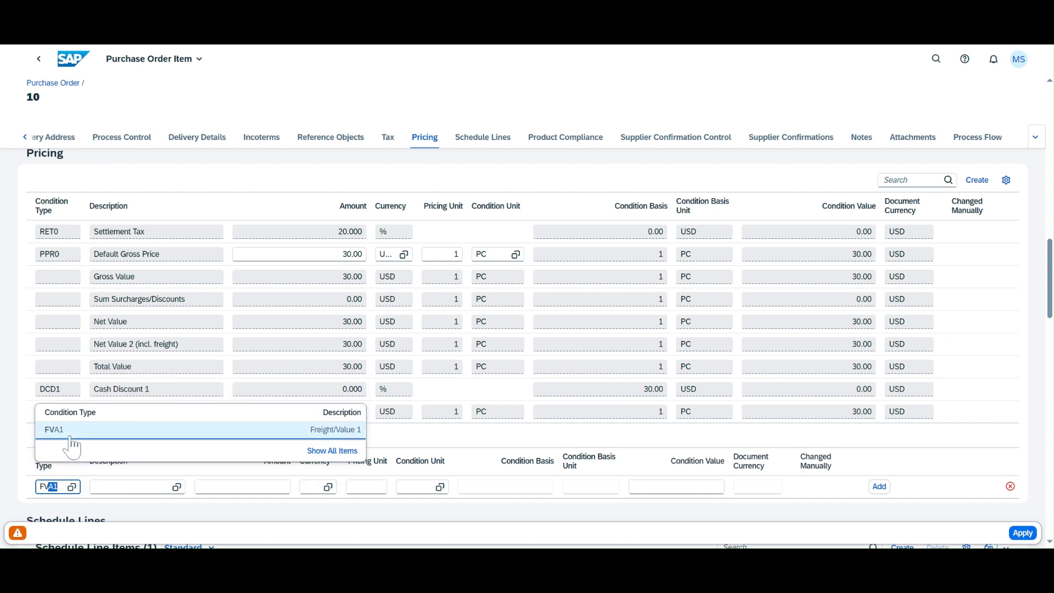
pyautogui.click(62, 434)
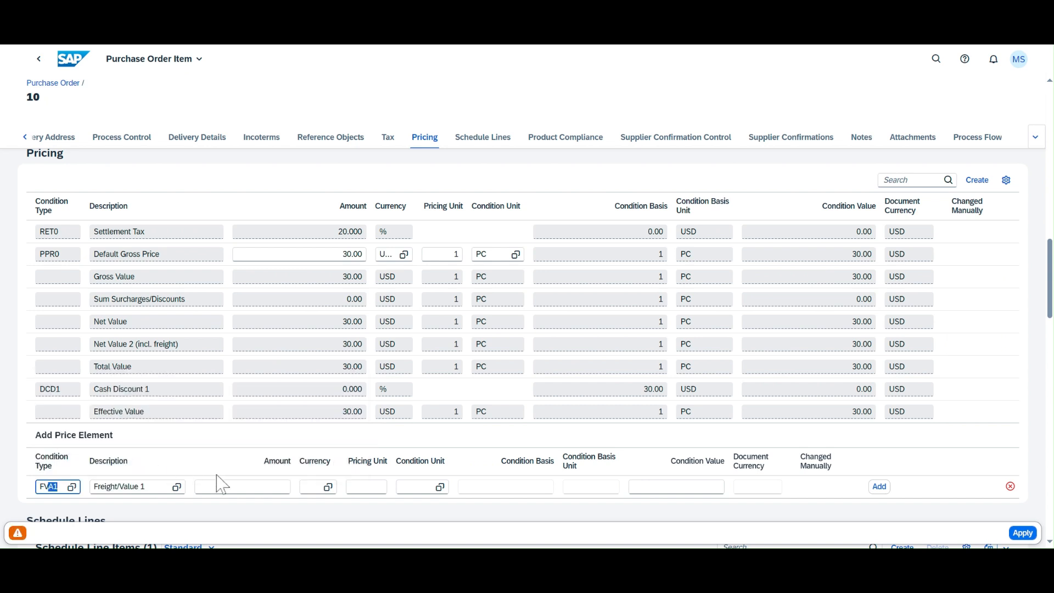
pyautogui.click(242, 487)
pyautogui.press('Return')
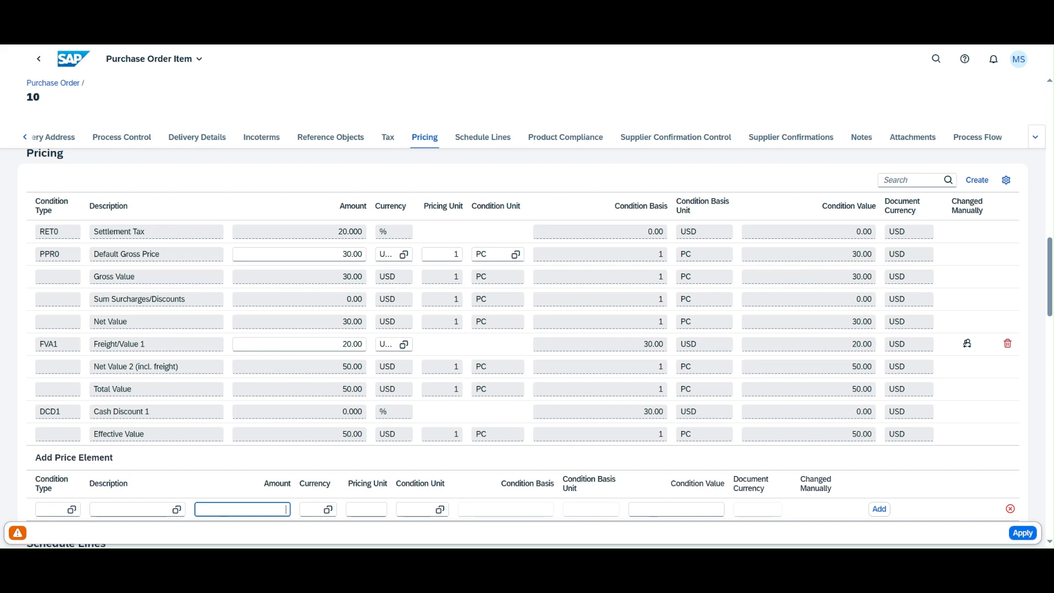
pyautogui.click(39, 61)
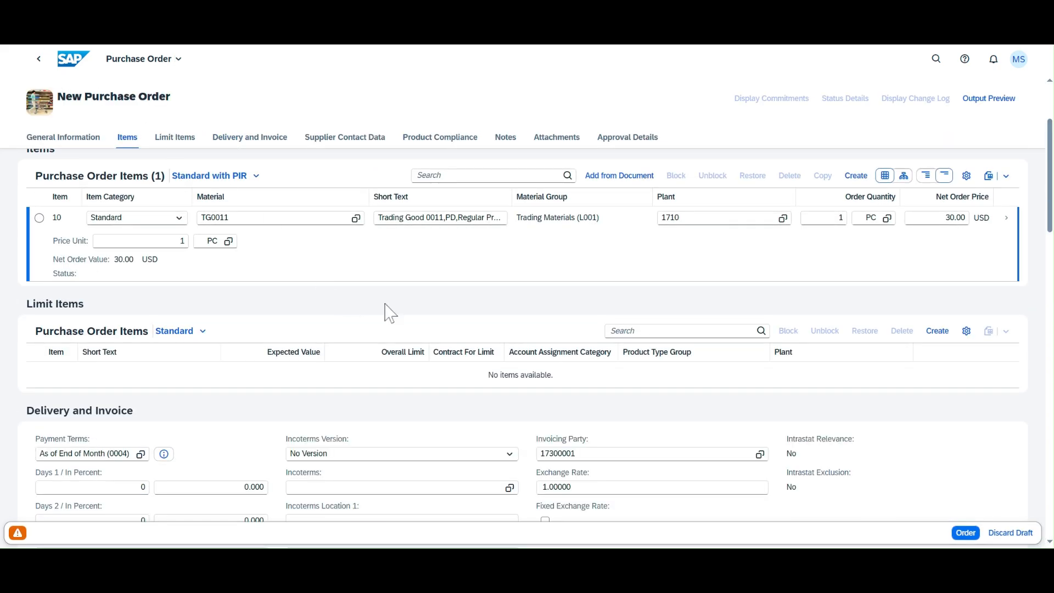
# - Enter "Header Note" as the purchase order's header note
pyautogui.click(506, 138)
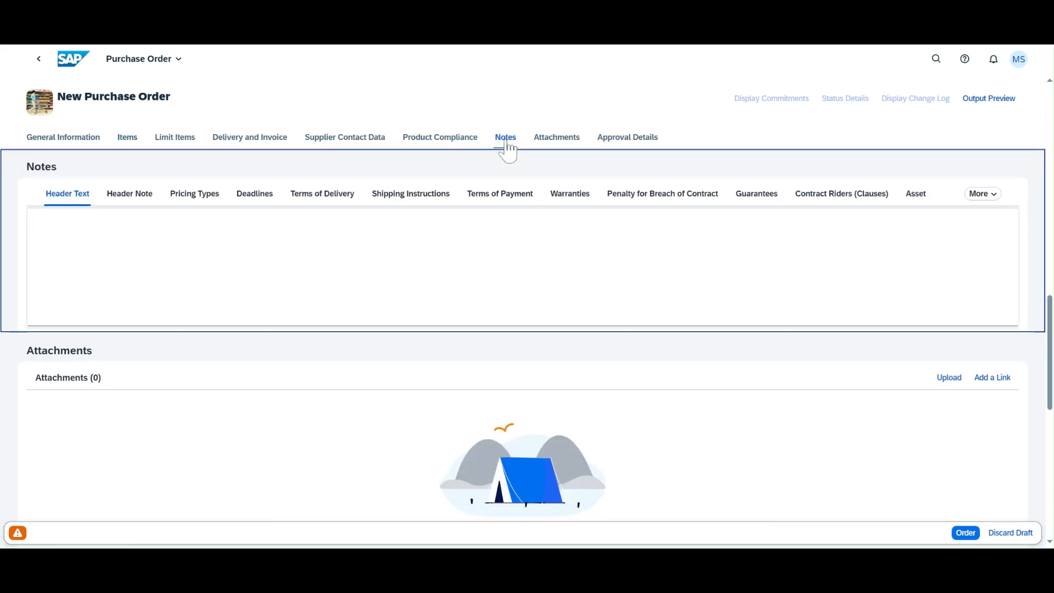
pyautogui.click(127, 200)
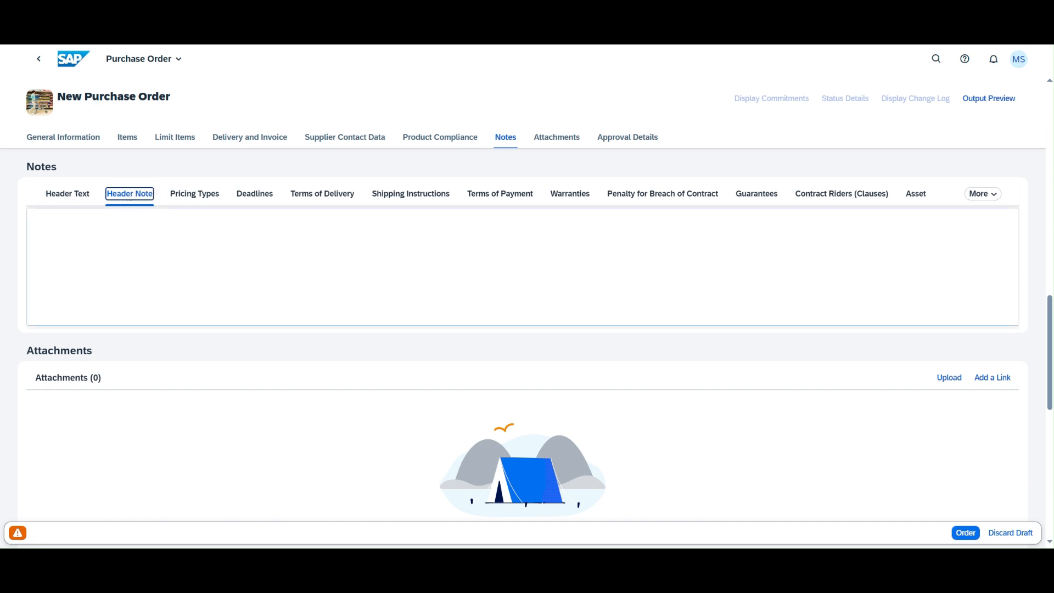
pyautogui.click(31, 215)
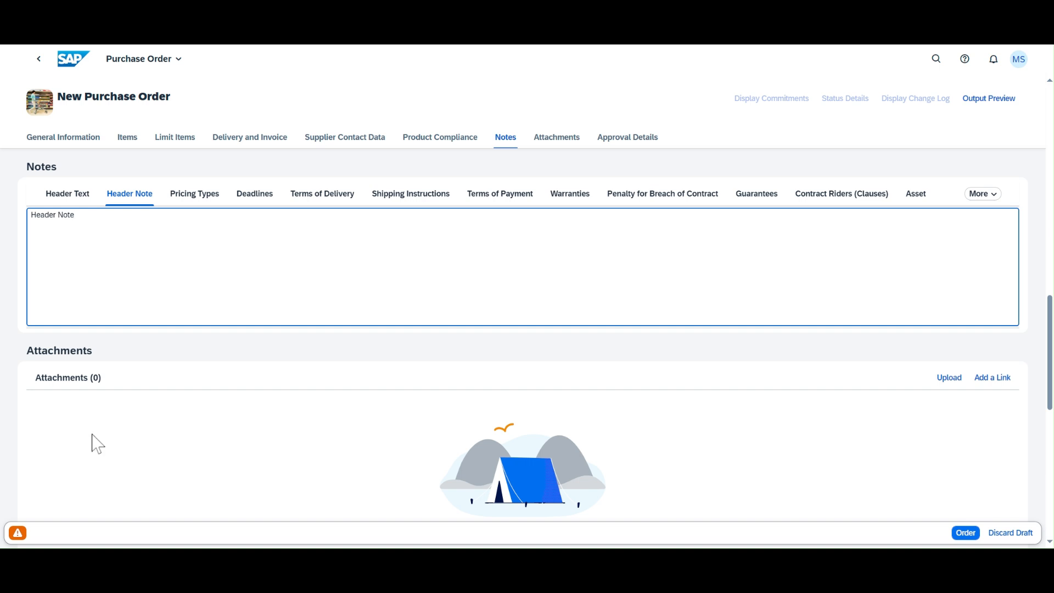
# - Check and dismiss the purchase order's pending messages, and submit the order
pyautogui.click(20, 536)
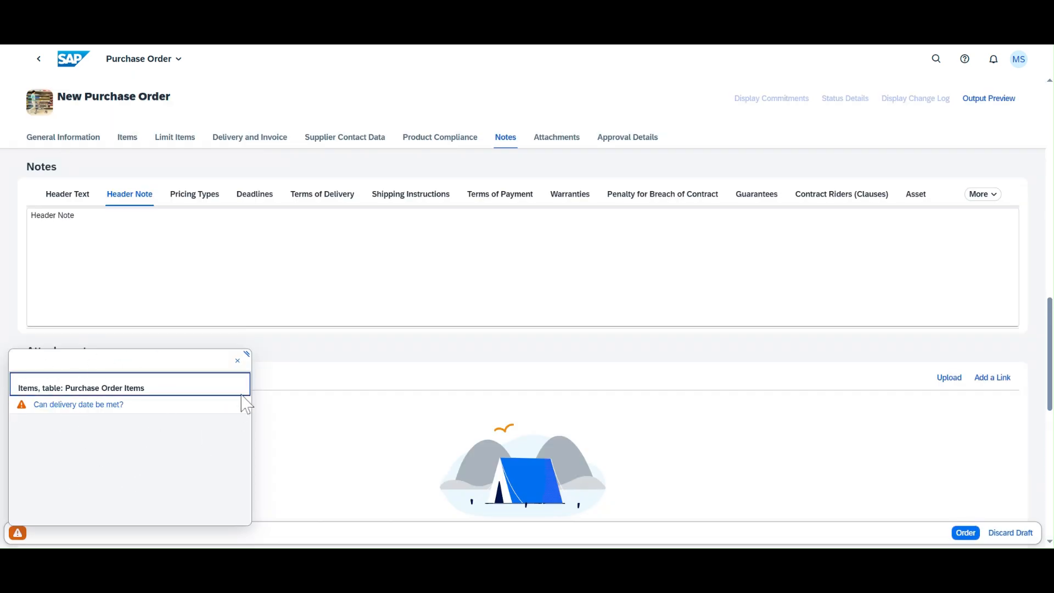
pyautogui.click(237, 361)
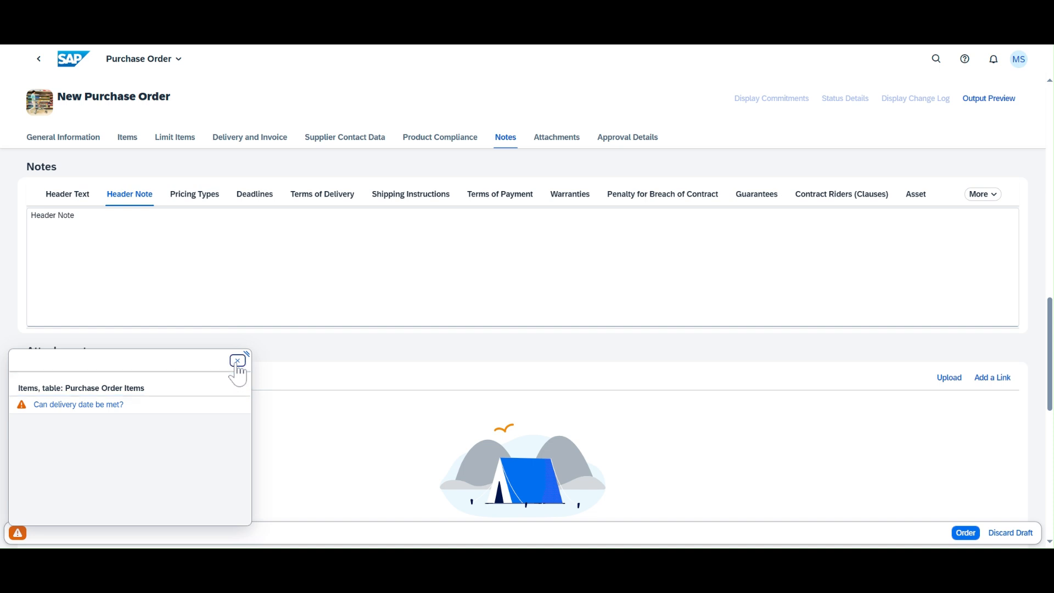
pyautogui.click(237, 363)
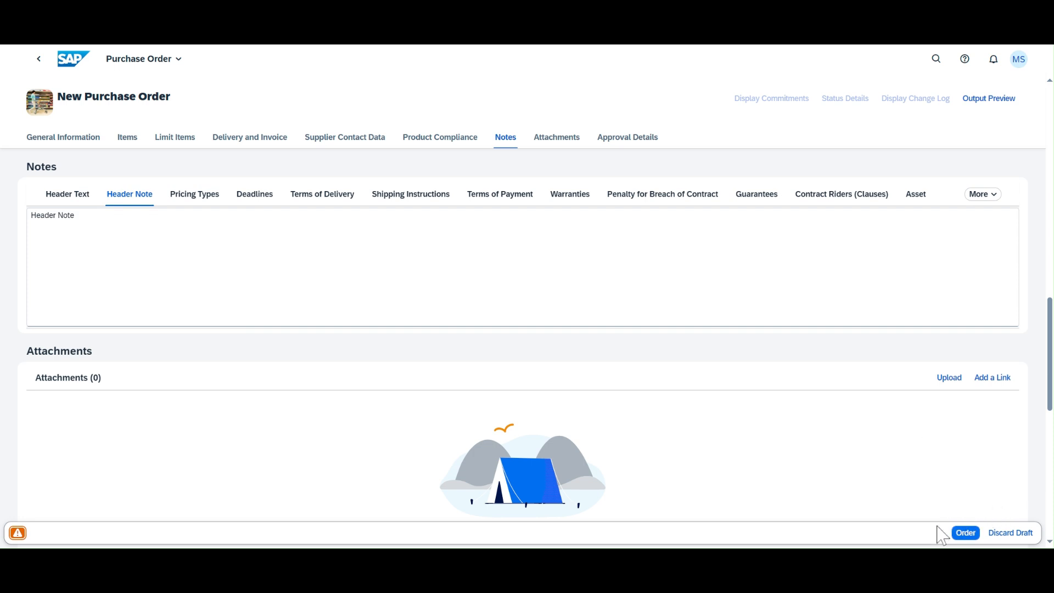
pyautogui.click(972, 537)
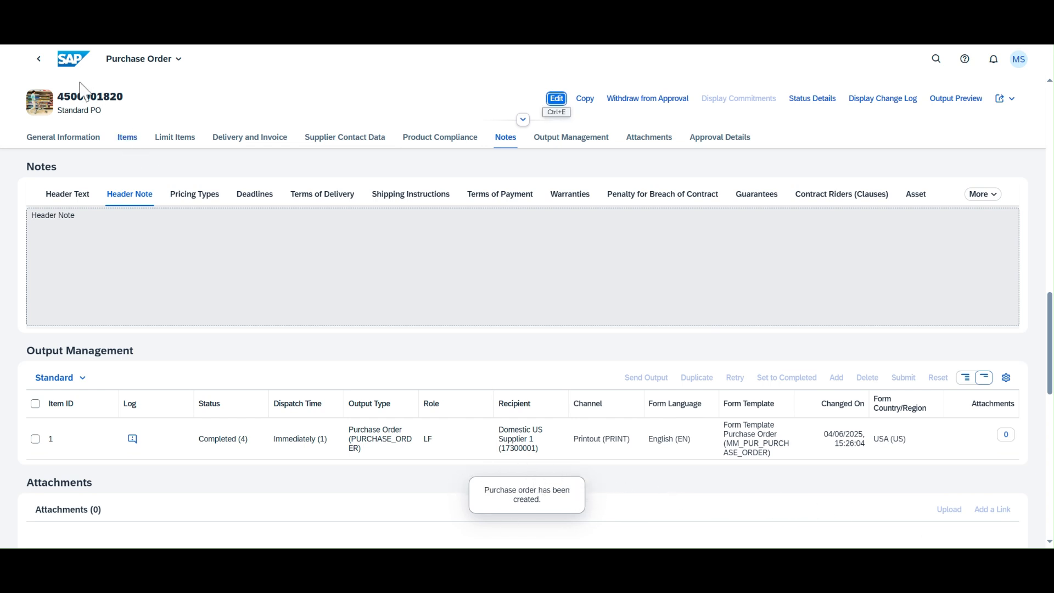
pyautogui.moveTo(59, 97); pyautogui.dragTo(132, 99)
pyautogui.click(138, 105)
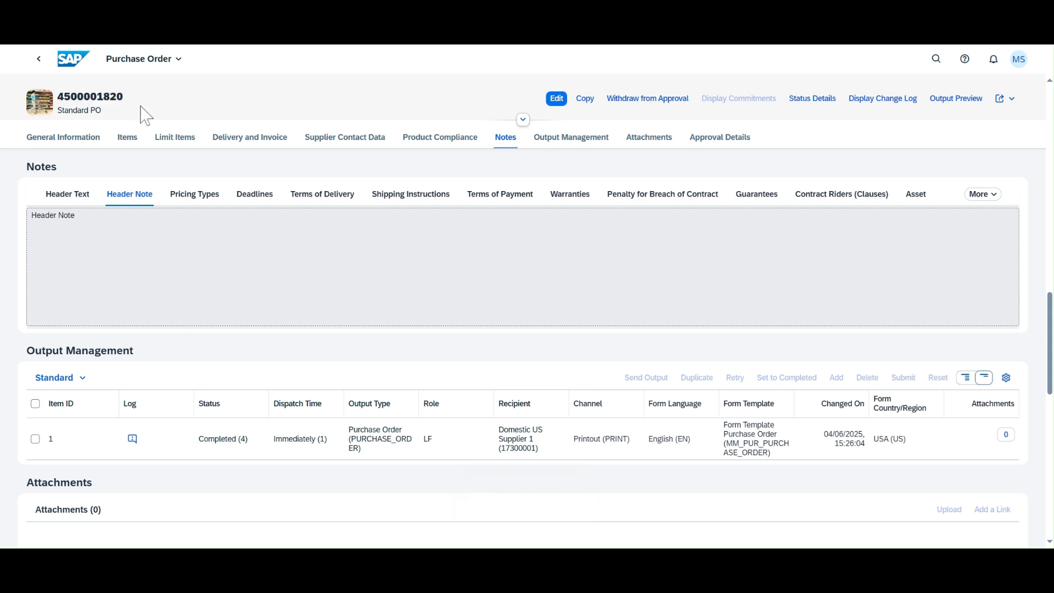